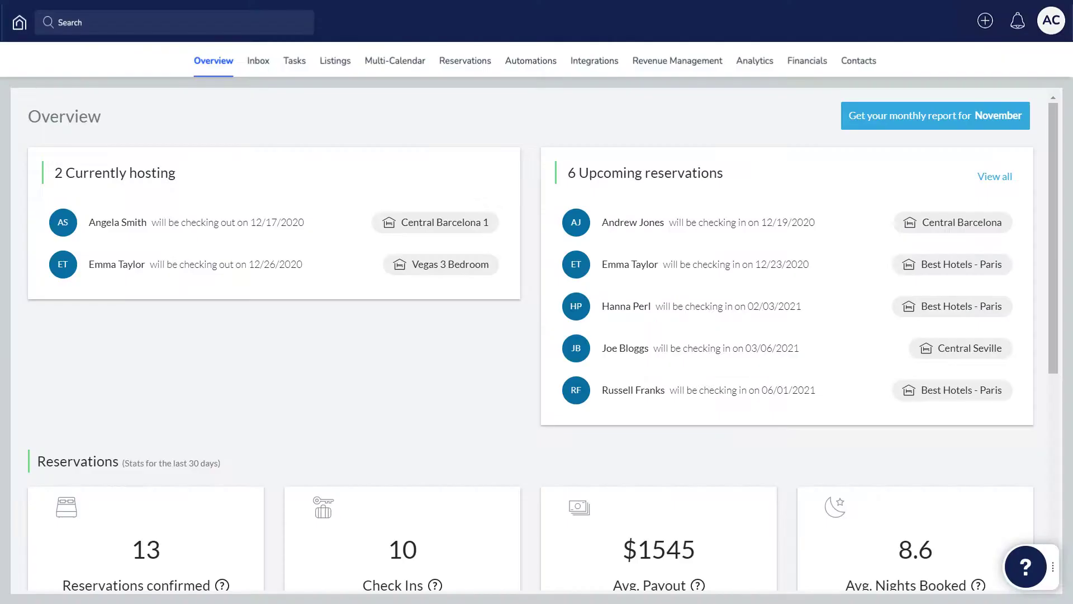
# Step: Open Documents from the AC account menu to reach the Agreements tab
pyautogui.click(1051, 20)
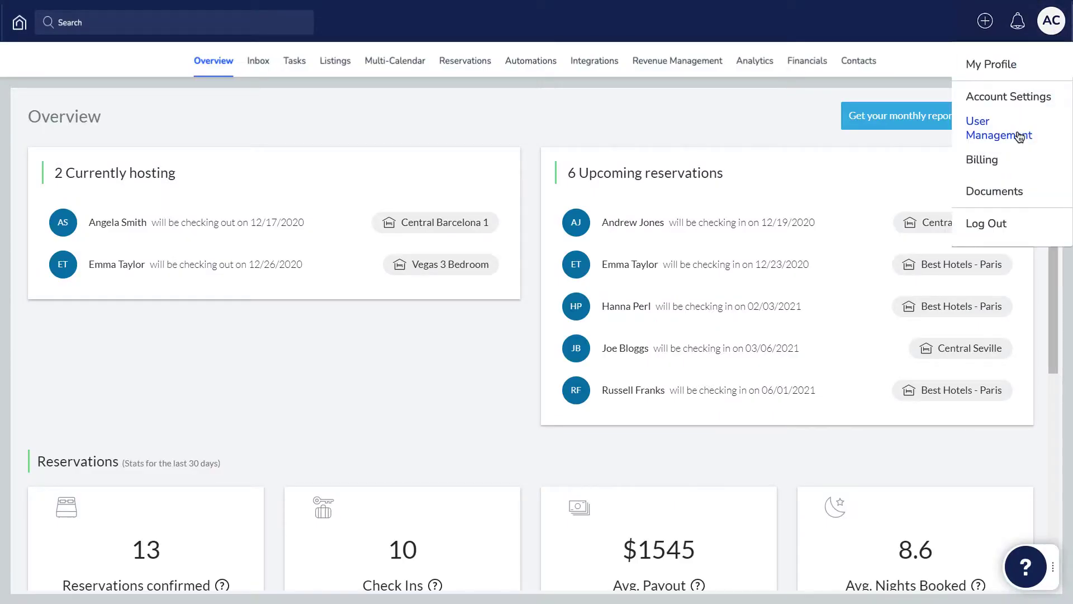
pyautogui.click(994, 192)
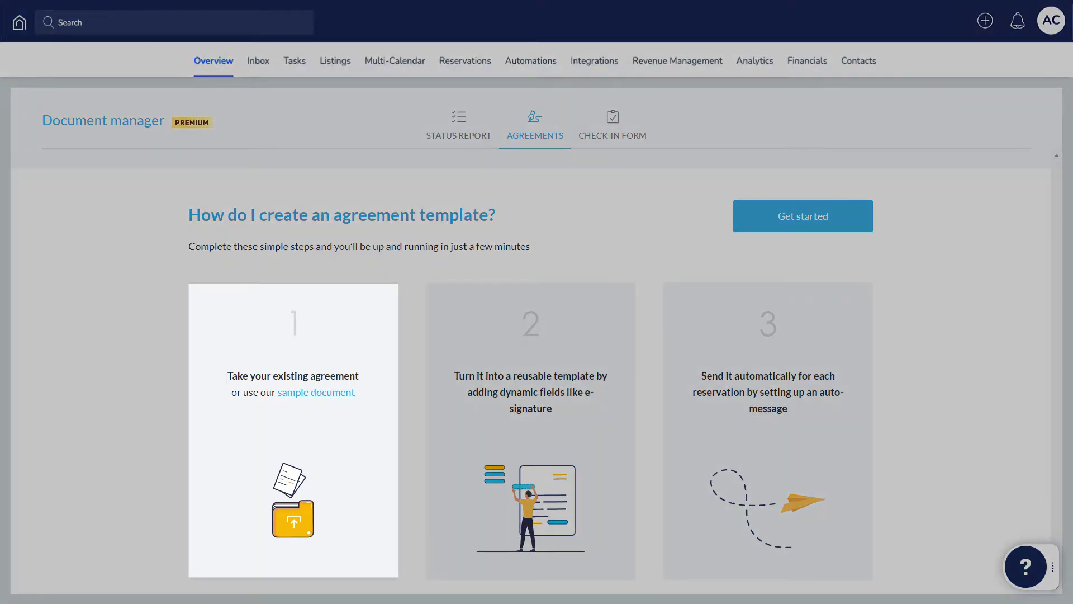
# Step: Accept the disclaimer and download the Easy Stays sample rental agreement
pyautogui.click(349, 394)
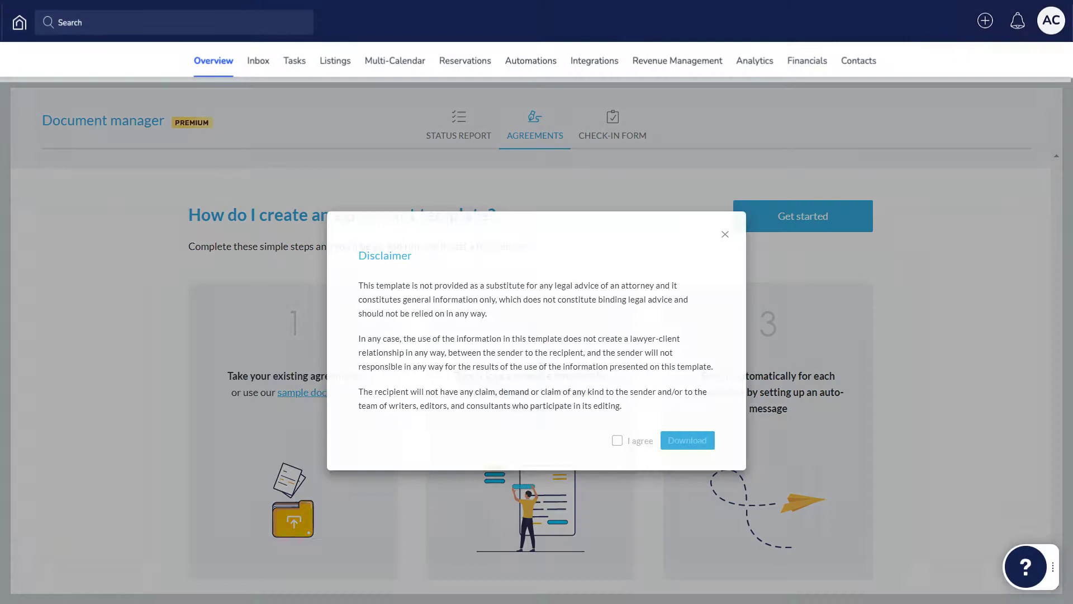
pyautogui.click(618, 442)
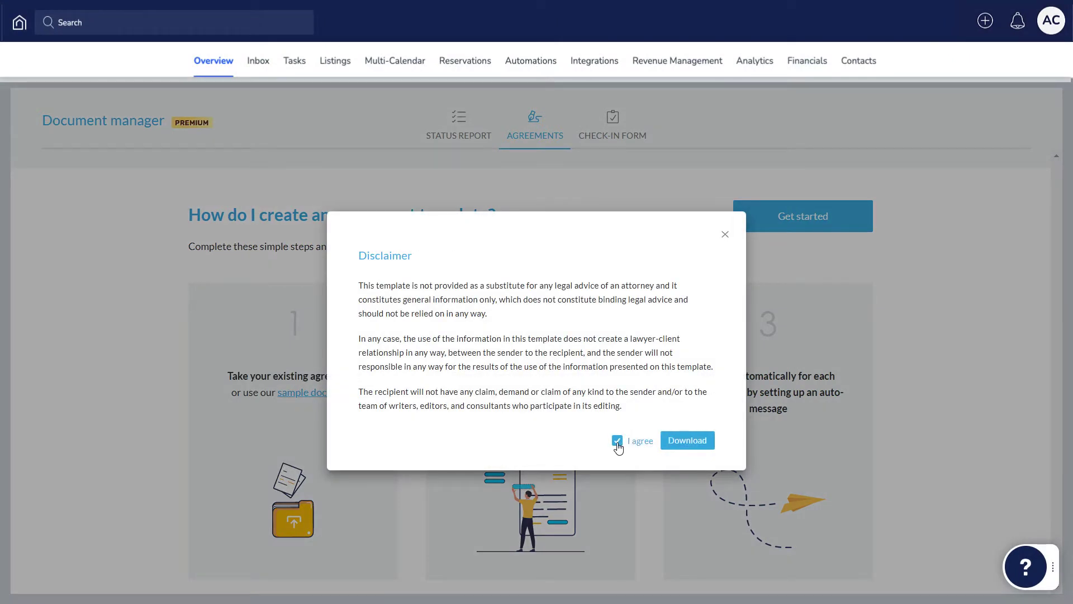
pyautogui.click(687, 441)
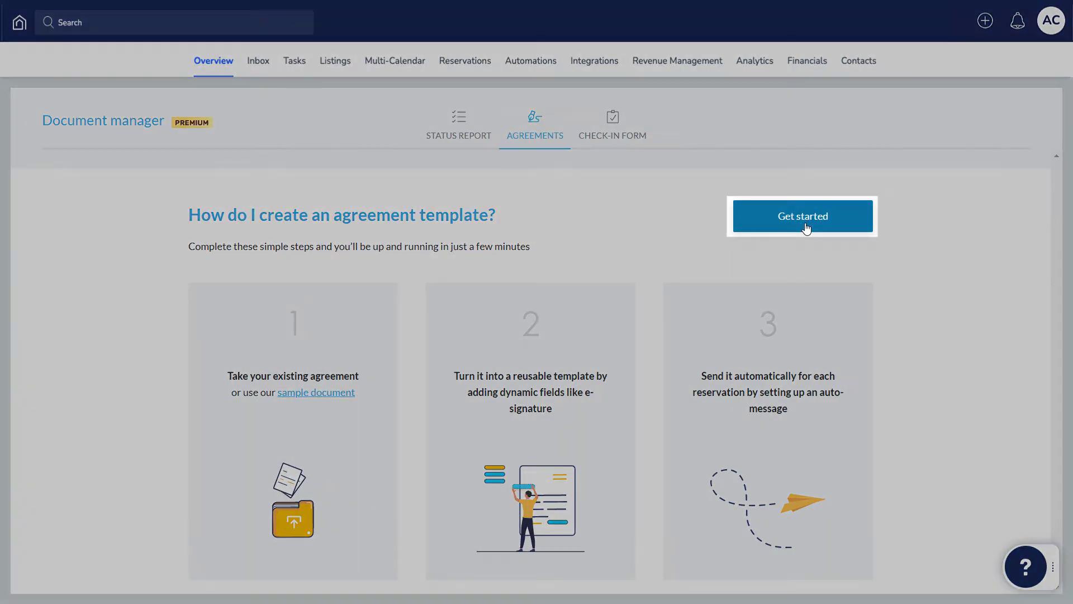
# Step: Create a new agreement template from the uploaded Easy Stays Agreement.doc file
pyautogui.click(803, 215)
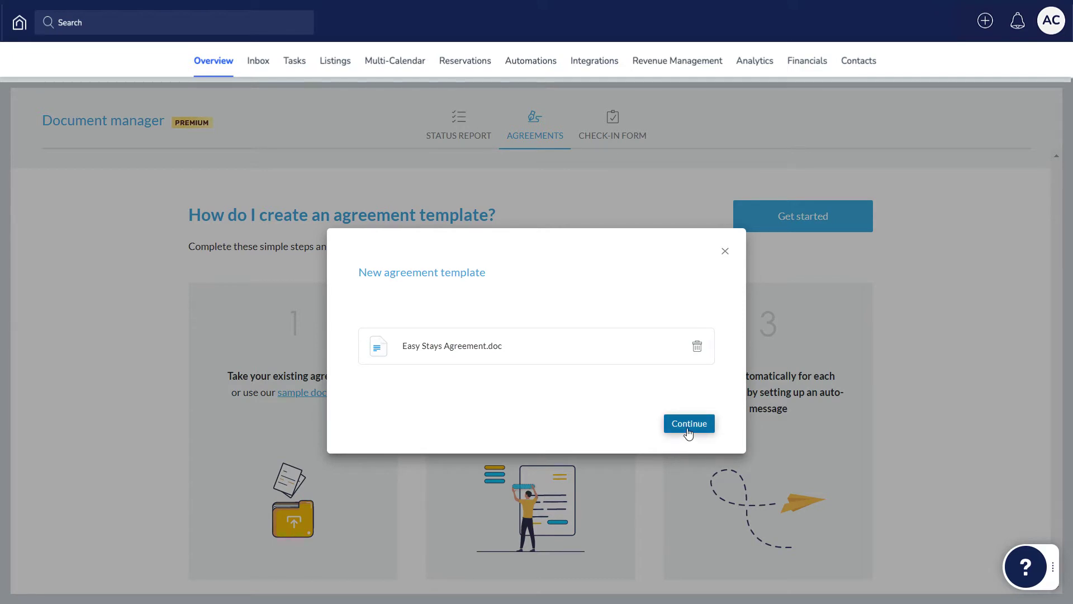
pyautogui.click(689, 423)
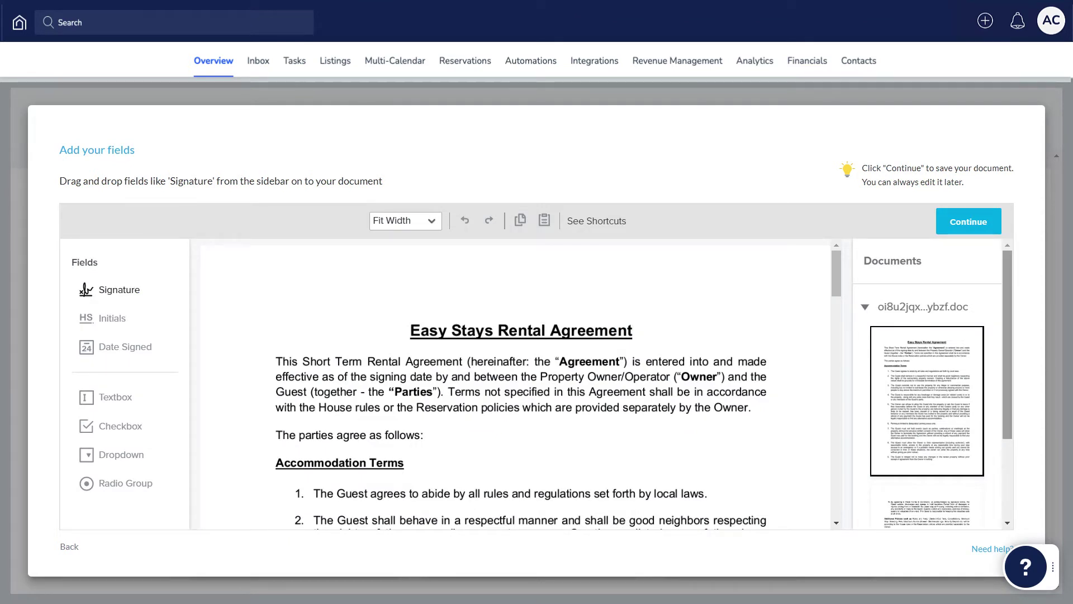
pyautogui.scroll(-2, 927, 403)
# Step: On the last page, add Signature, Date Signed and Textbox fields under 'The Guest'
pyautogui.click(927, 436)
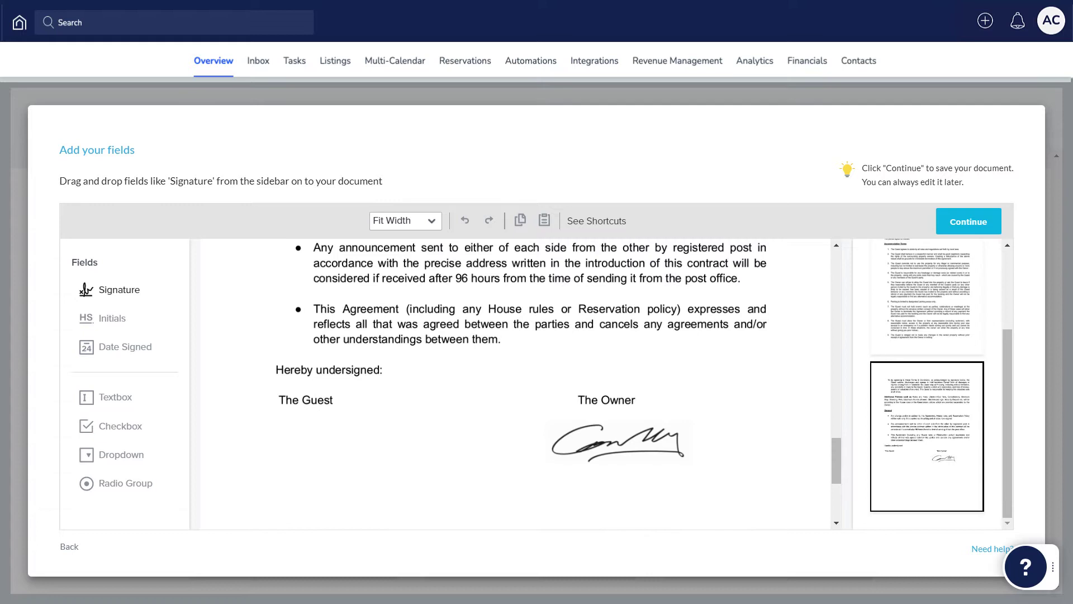
pyautogui.moveTo(116, 296); pyautogui.dragTo(331, 432)
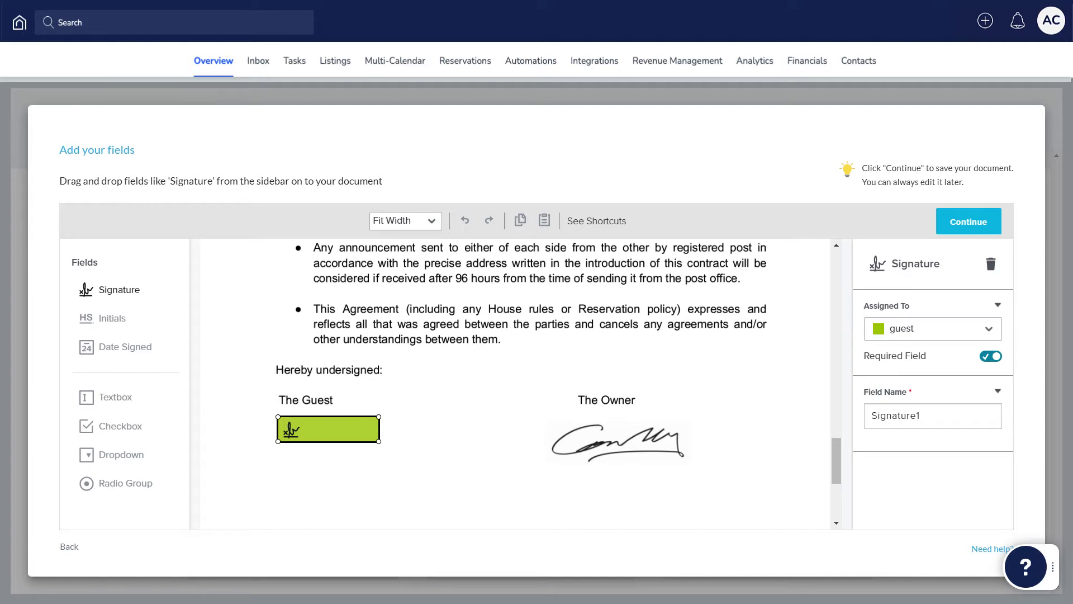
pyautogui.moveTo(125, 346); pyautogui.dragTo(329, 460)
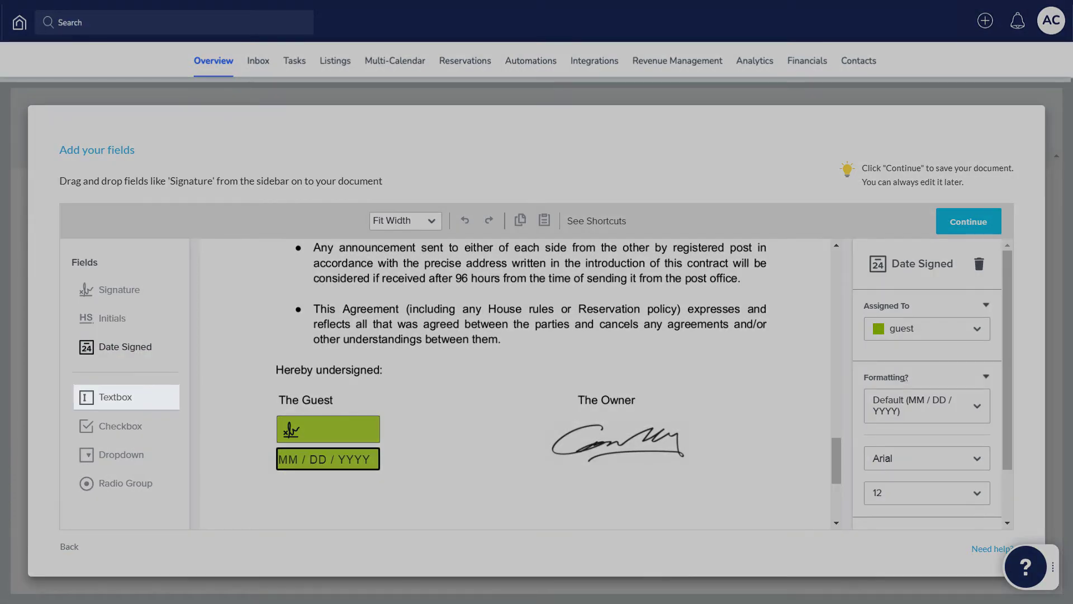
pyautogui.moveTo(115, 397); pyautogui.dragTo(312, 485)
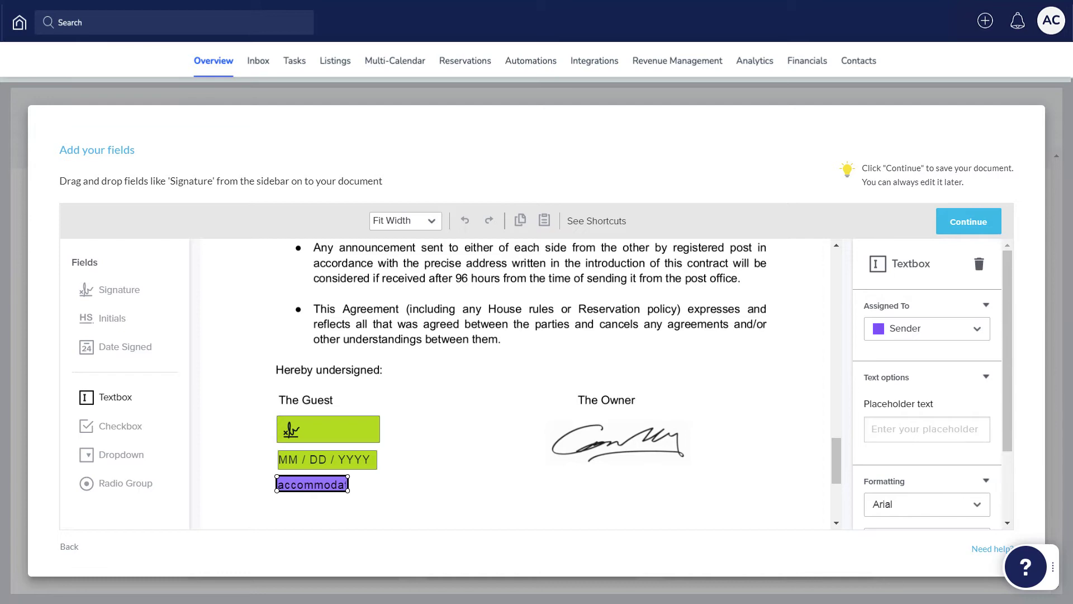
# Step: Keep the textbox assigned to Sender and make it fill in the guest name
pyautogui.click(977, 329)
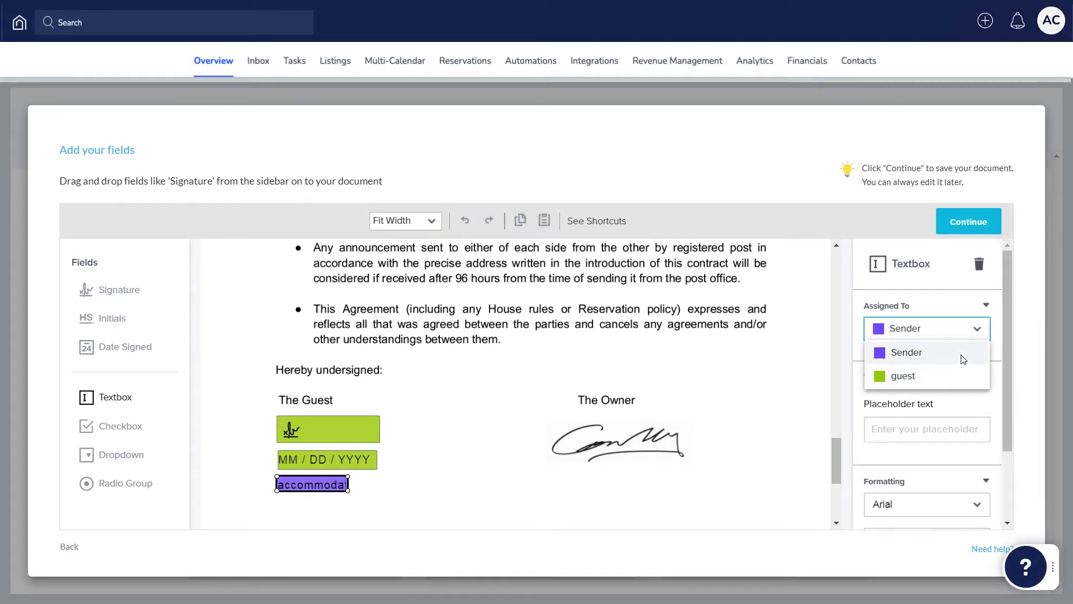
pyautogui.click(964, 353)
pyautogui.scroll(-3, 930, 378)
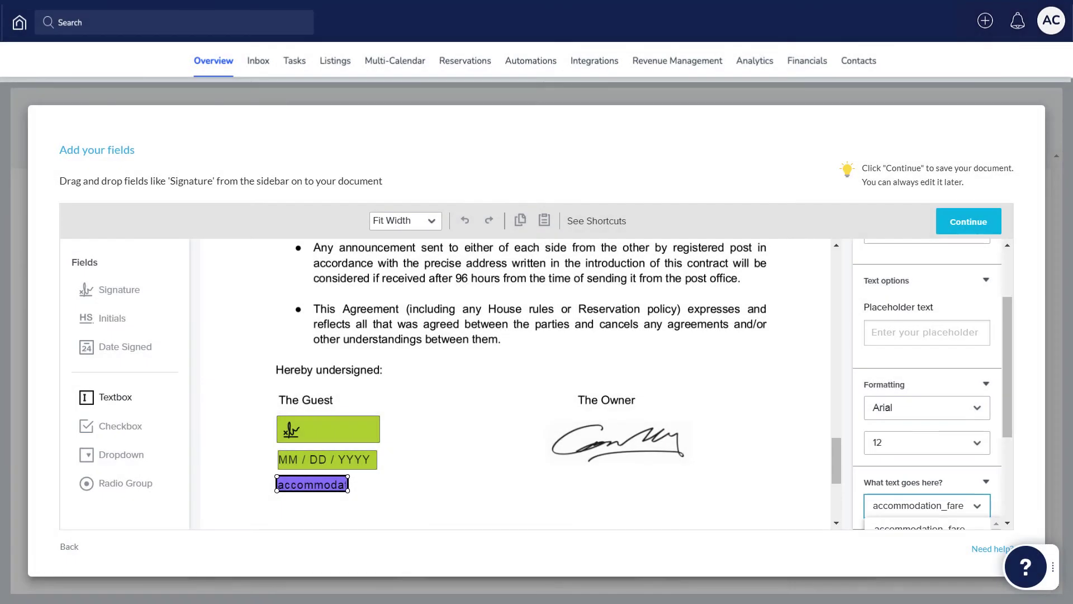
pyautogui.click(926, 505)
pyautogui.scroll(-5, 999, 428)
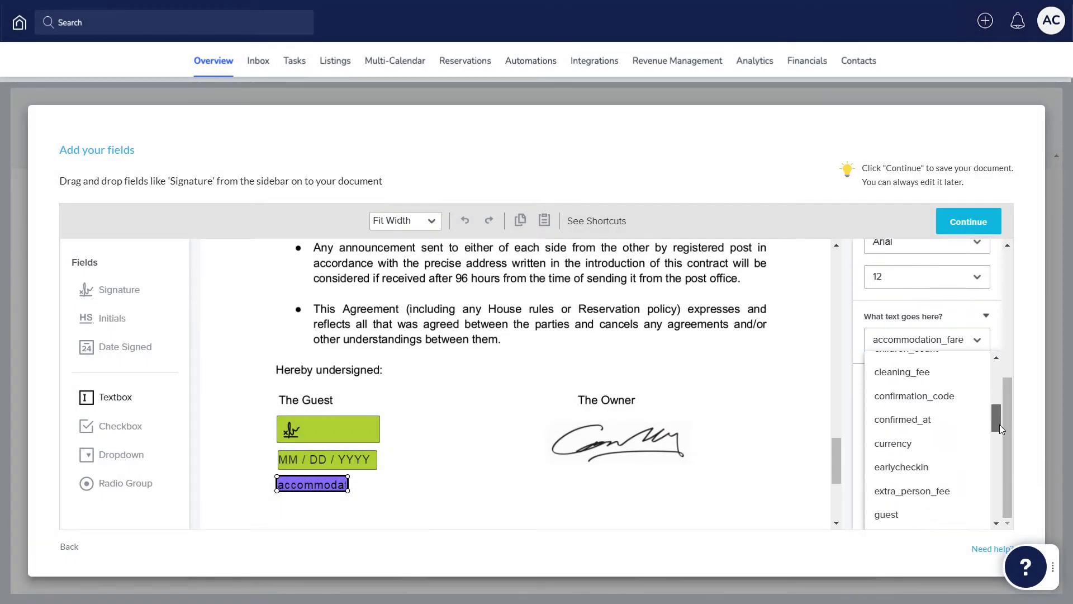
pyautogui.scroll(-3, 1001, 443)
pyautogui.click(928, 378)
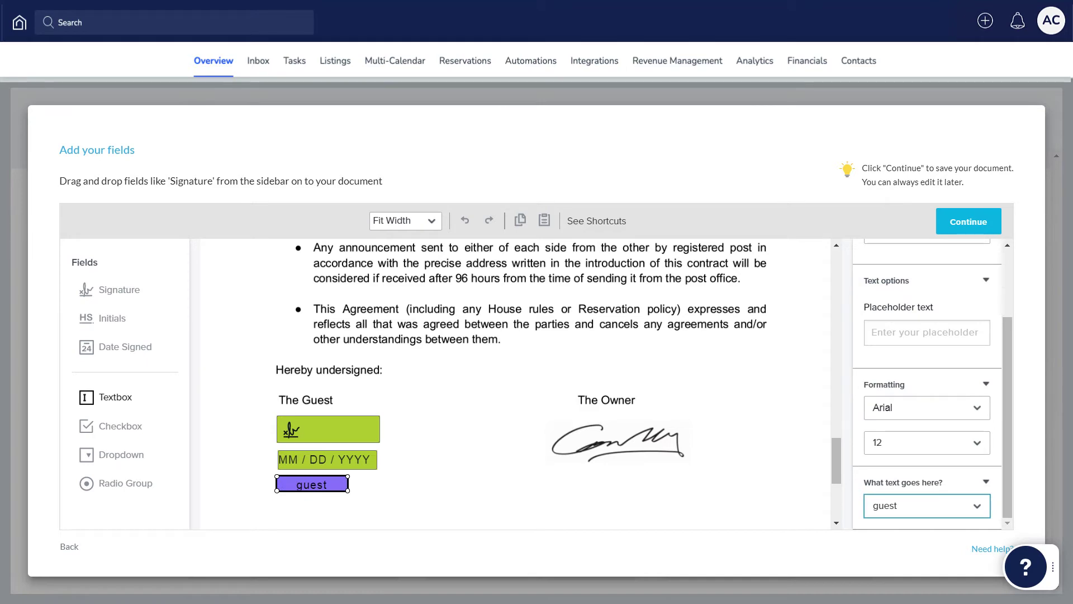
# Step: Finish placing fields and save the template as 'Easy Stays London'
pyautogui.click(969, 222)
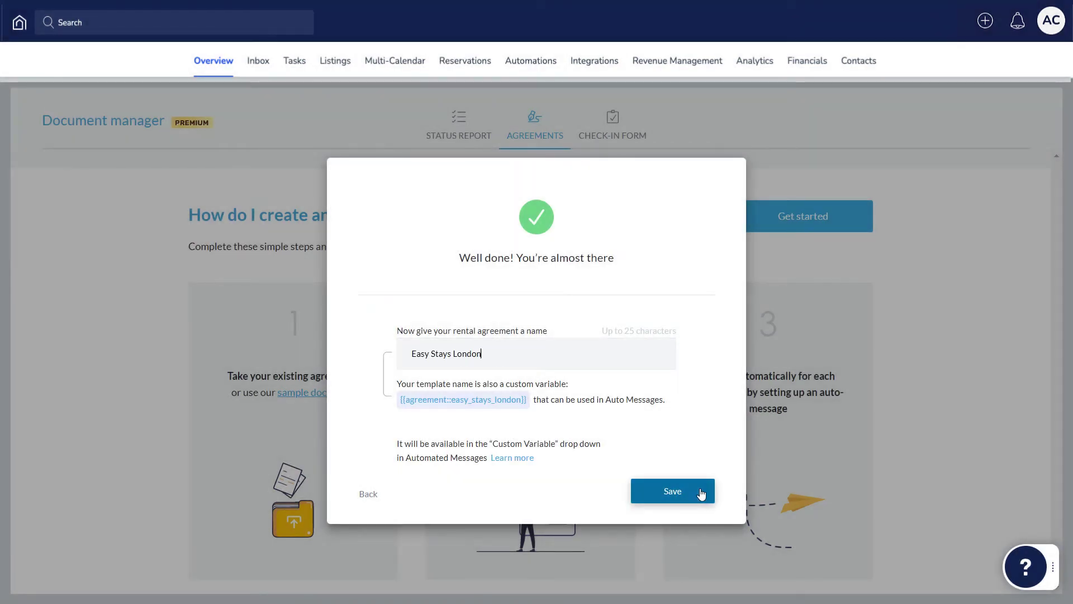
pyautogui.click(701, 494)
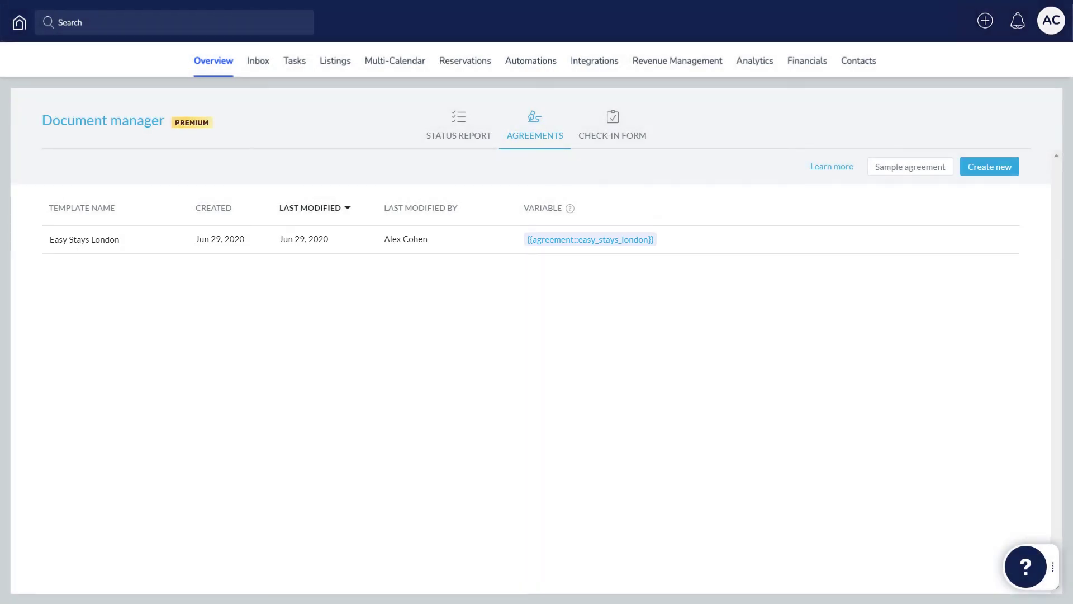
pyautogui.click(459, 126)
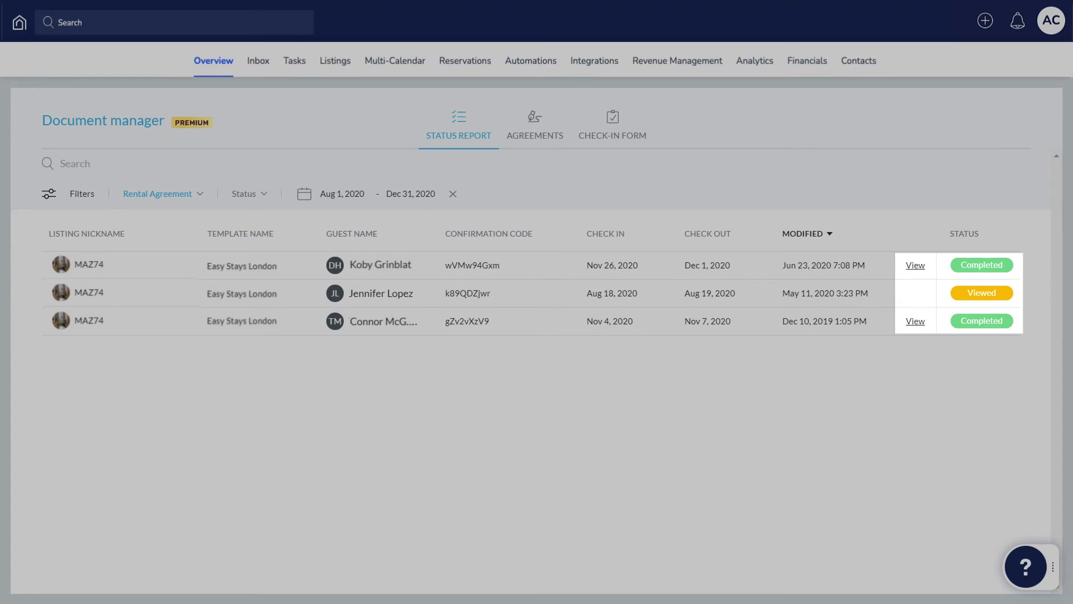
pyautogui.click(915, 265)
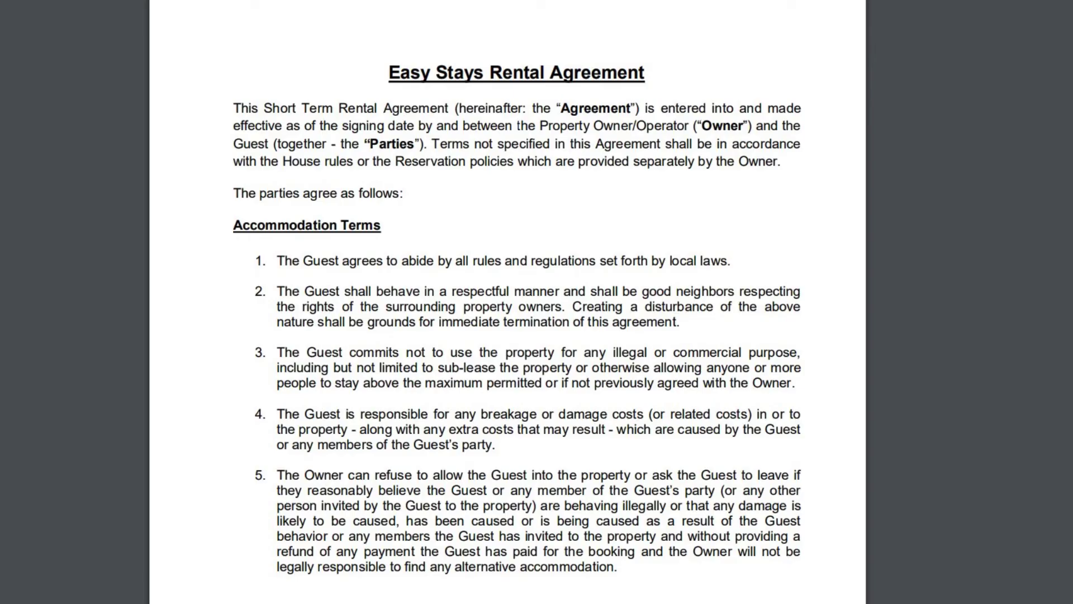
pyautogui.scroll(-10, 537, 302)
pyautogui.scroll(-3, 537, 302)
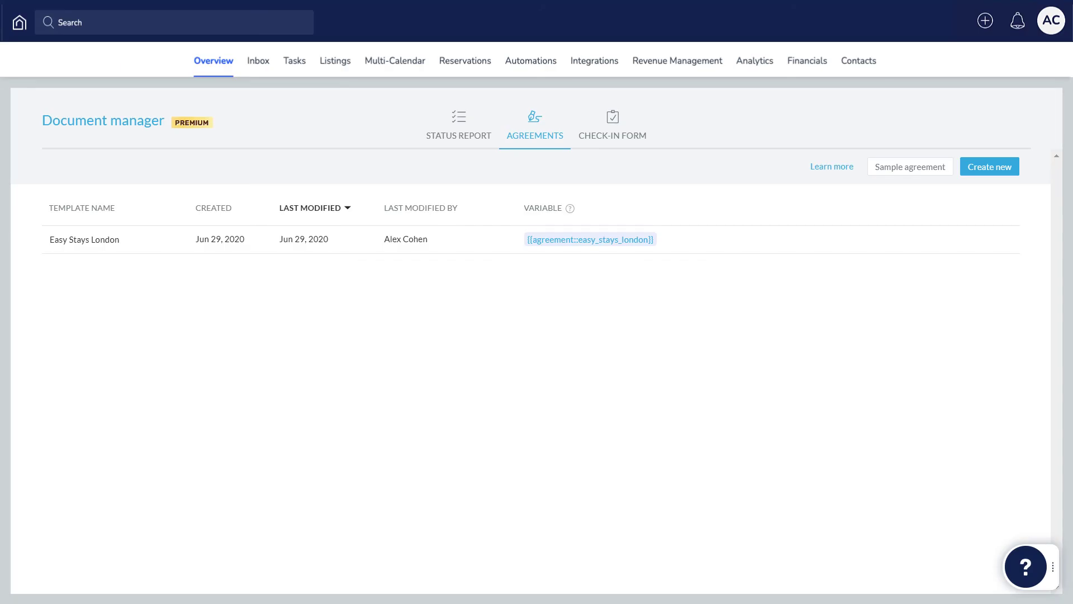
pyautogui.moveTo(587, 240)
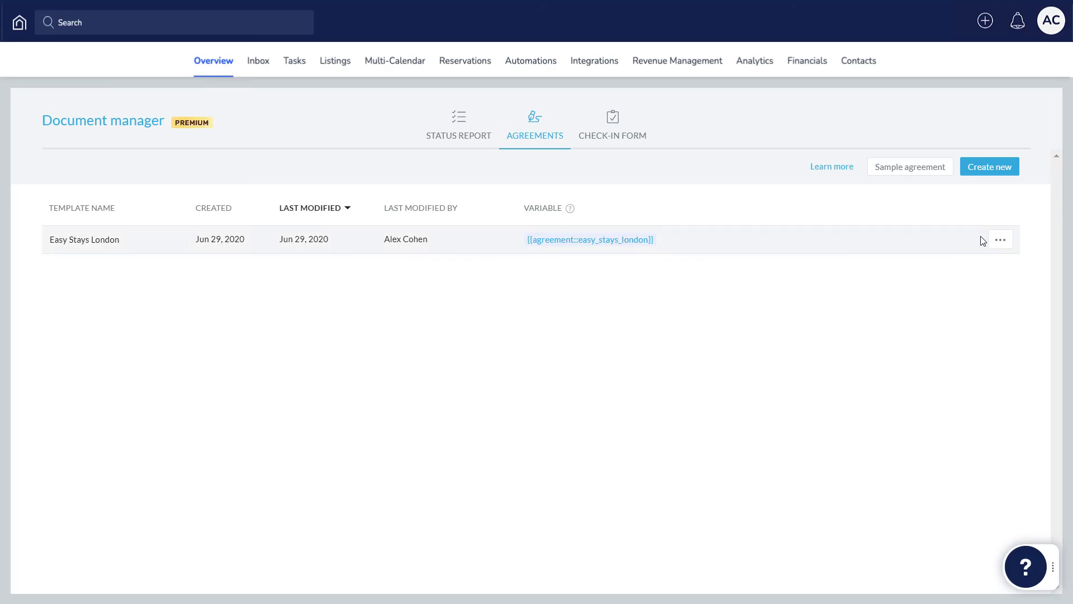
# Step: Open the options menu on the Easy Stays London template row
pyautogui.click(999, 242)
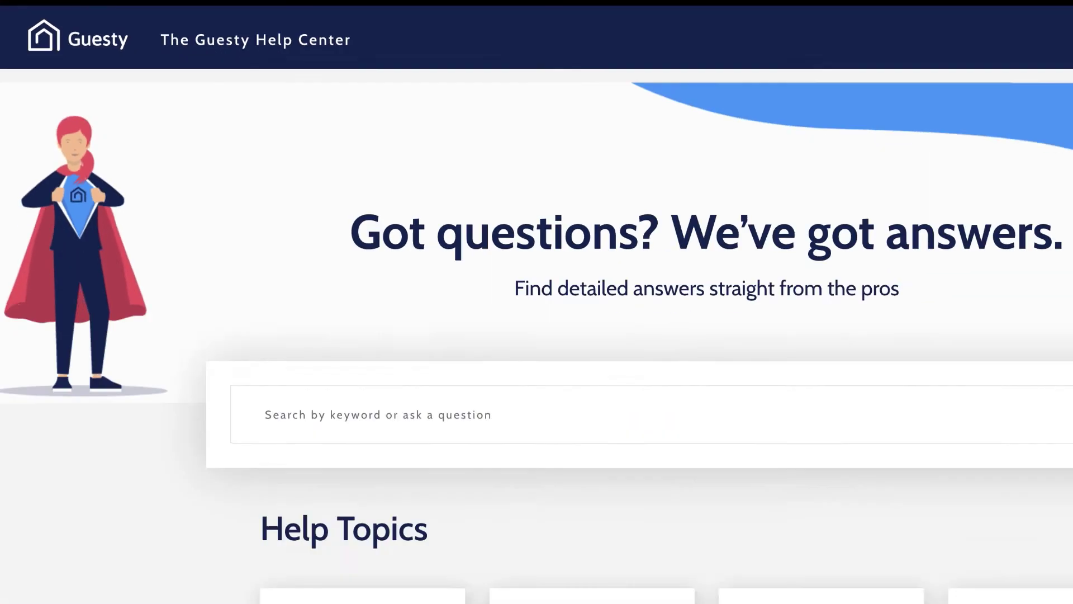
pyautogui.write('How')
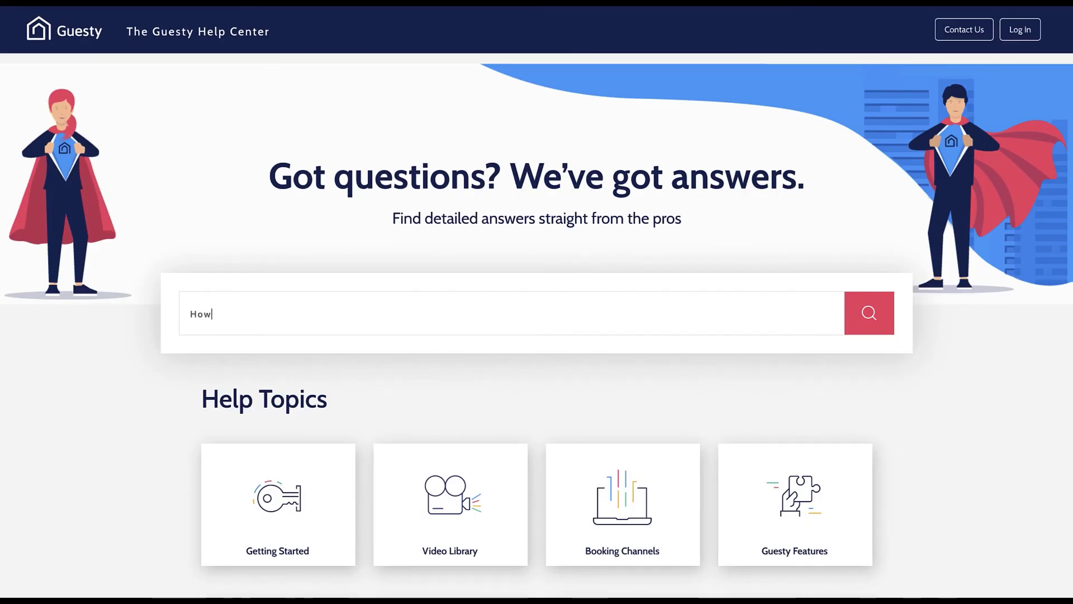
pyautogui.write(' to get started')
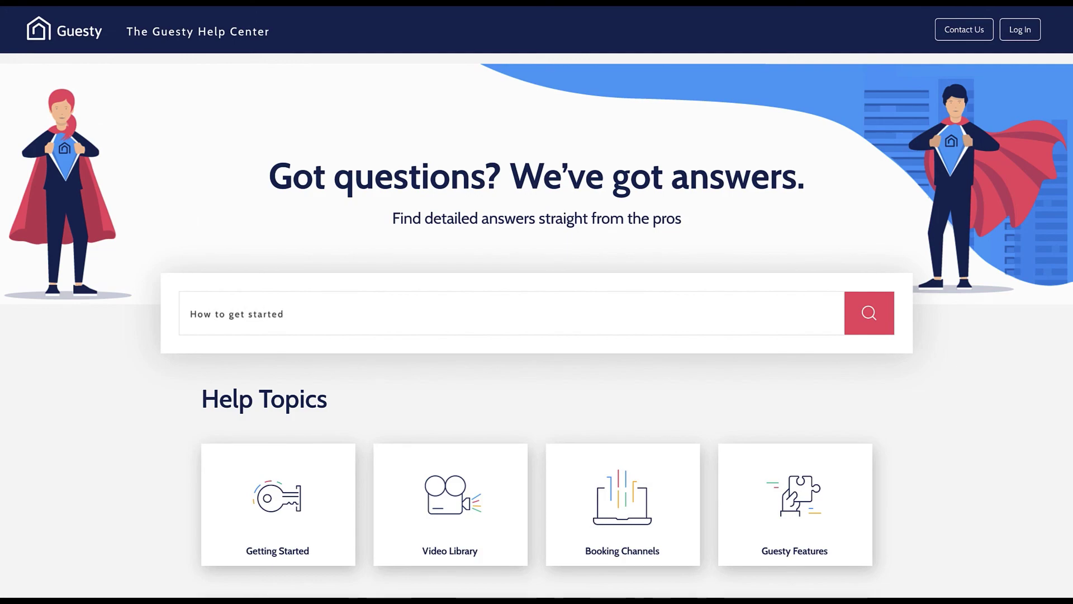